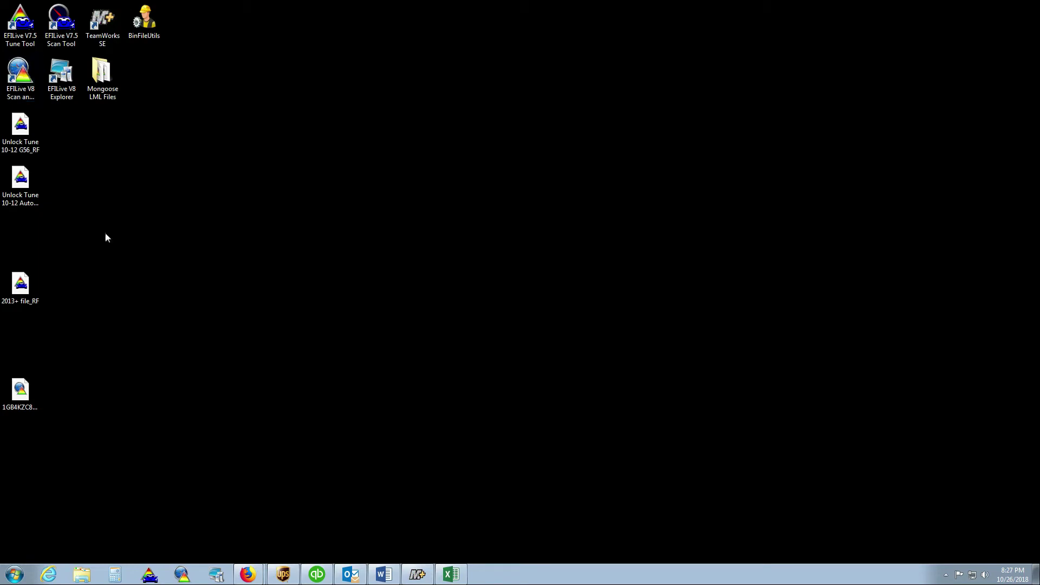
# - Switch to Firefox, view the EFILive download page offering the V8 software, and minimise the browser
pyautogui.click(248, 573)
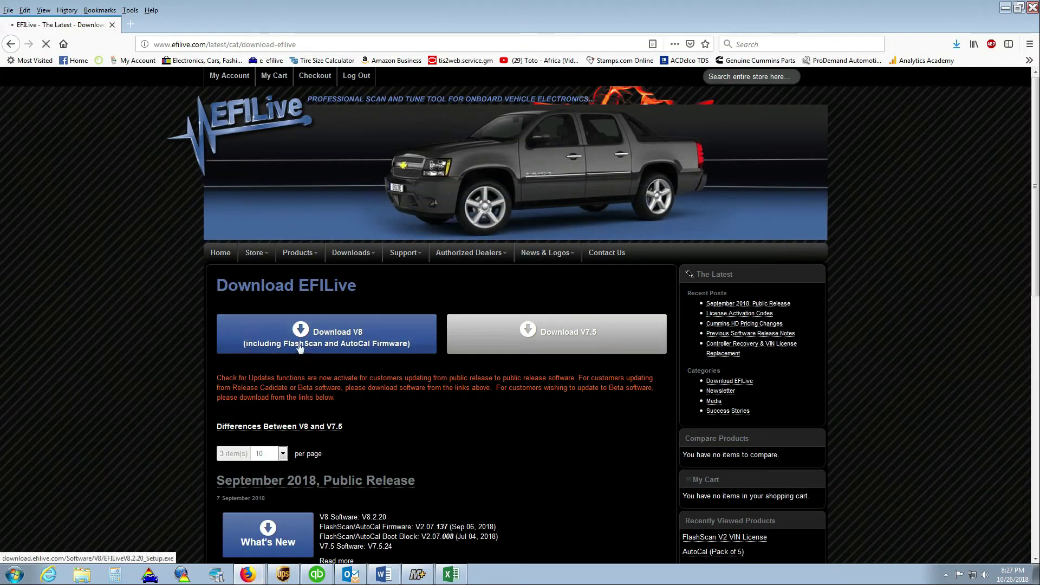
pyautogui.click(278, 338)
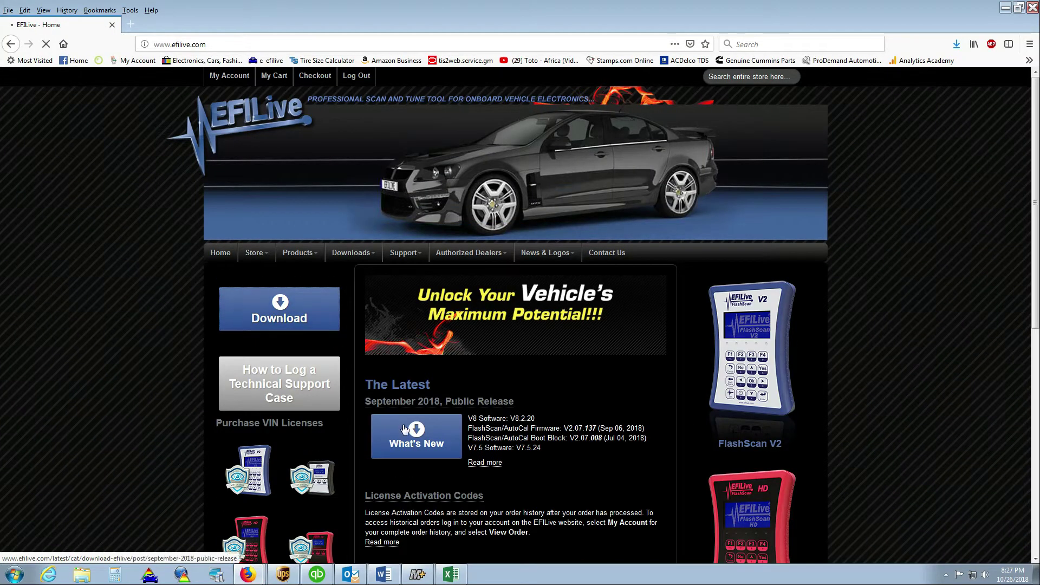
pyautogui.click(401, 401)
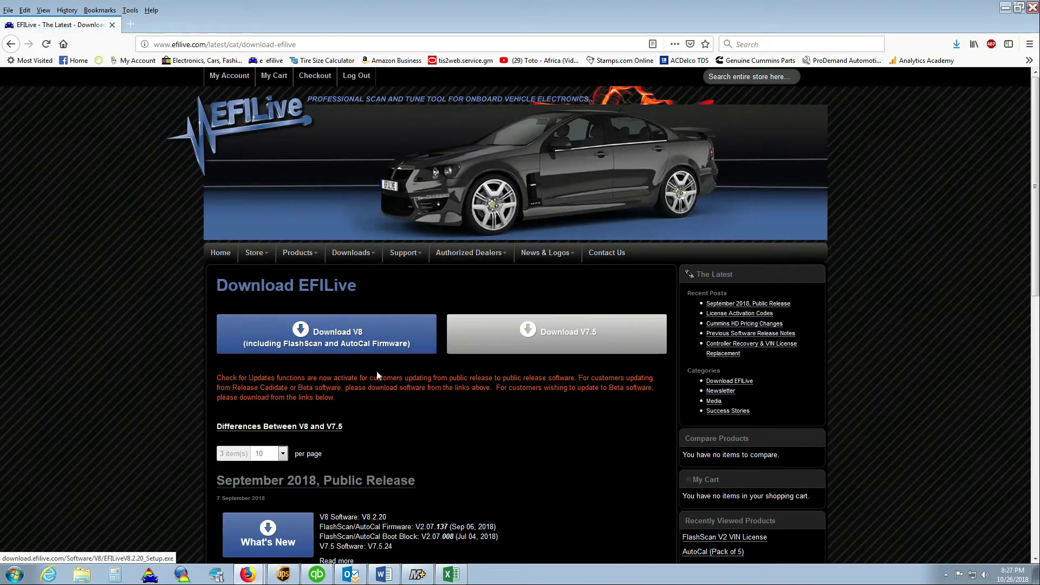
pyautogui.click(1005, 7)
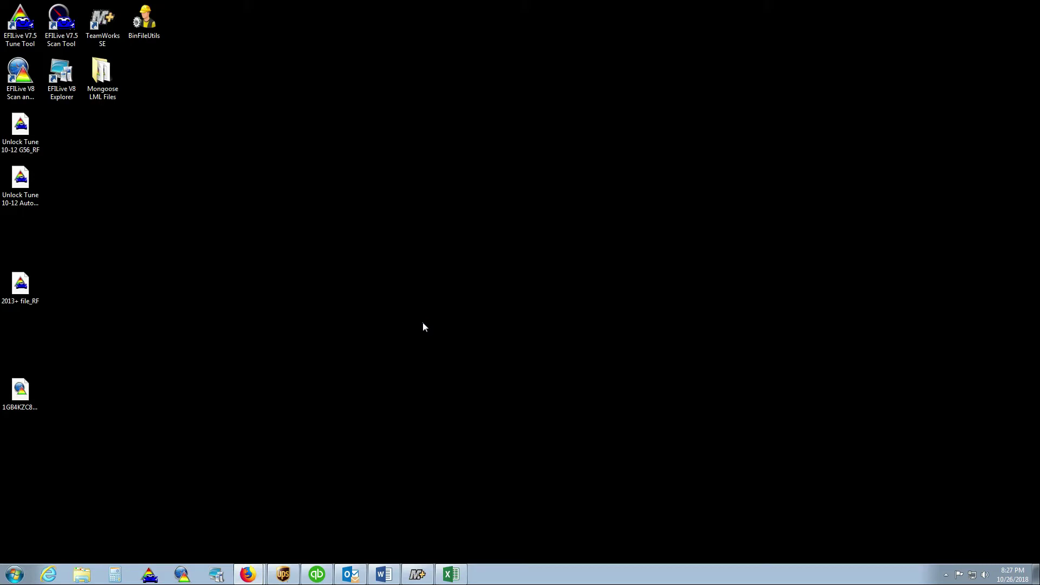
# - Launch EFILive V8 Scan and Tune and open the EFILive V8 Control Panel for the connected AutoCal V2
pyautogui.doubleClick(21, 74)
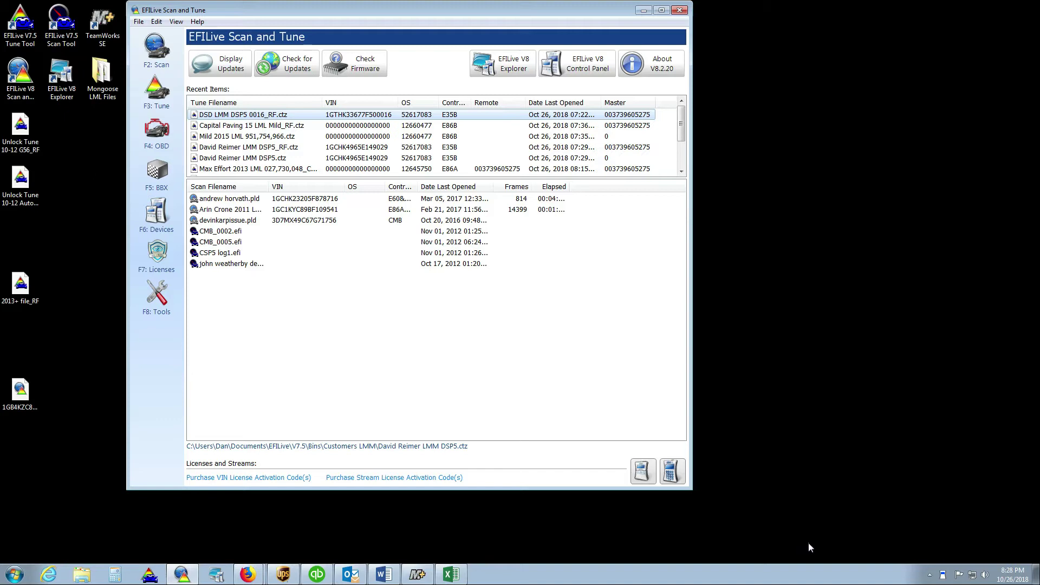
pyautogui.click(643, 474)
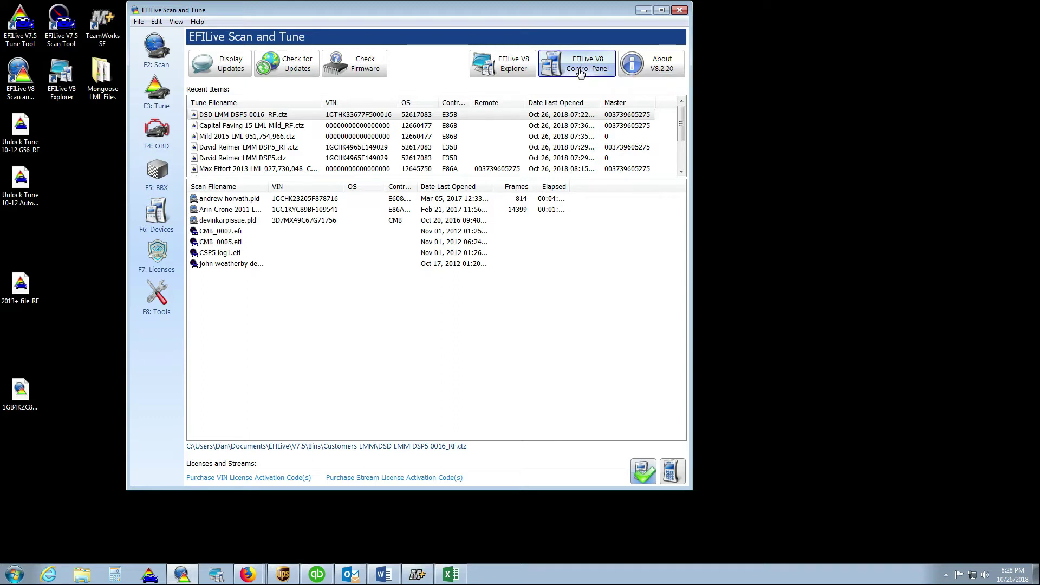
pyautogui.click(581, 72)
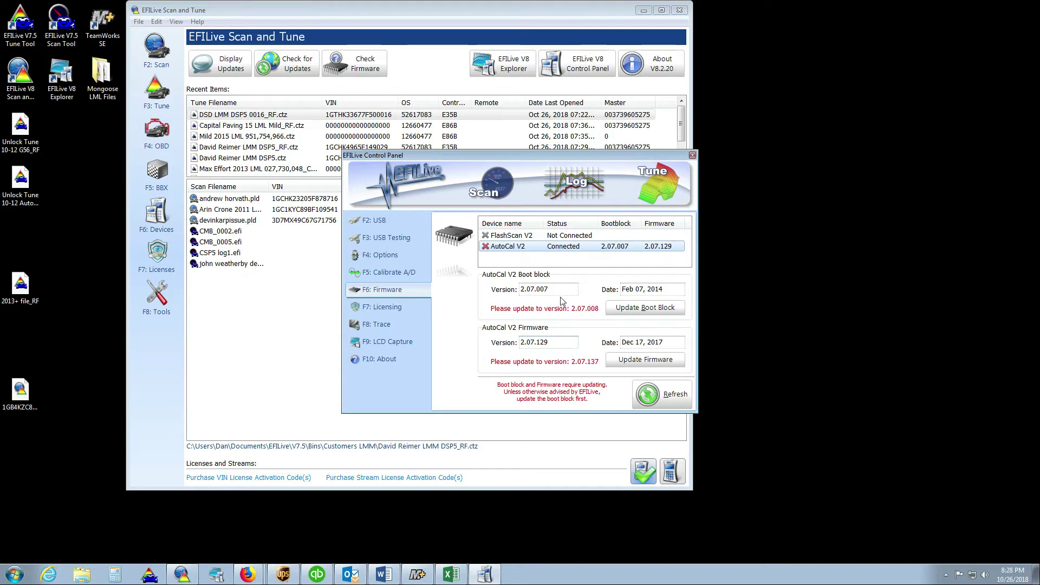
# - Update the AutoCal V2 boot block to version 2.07.008 and its firmware to 2.07.137, and close the Control Panel
pyautogui.click(629, 312)
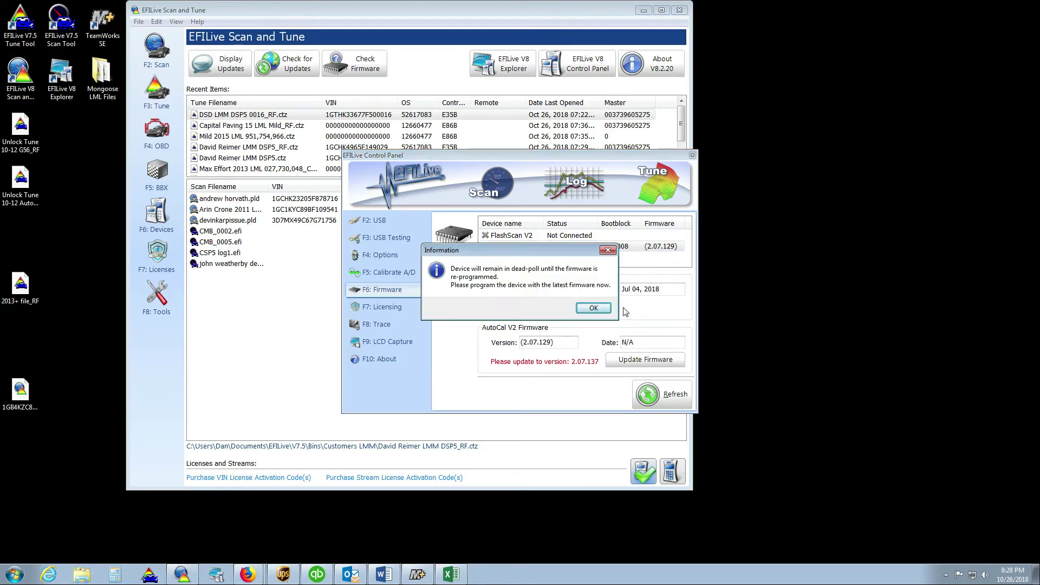
pyautogui.click(593, 308)
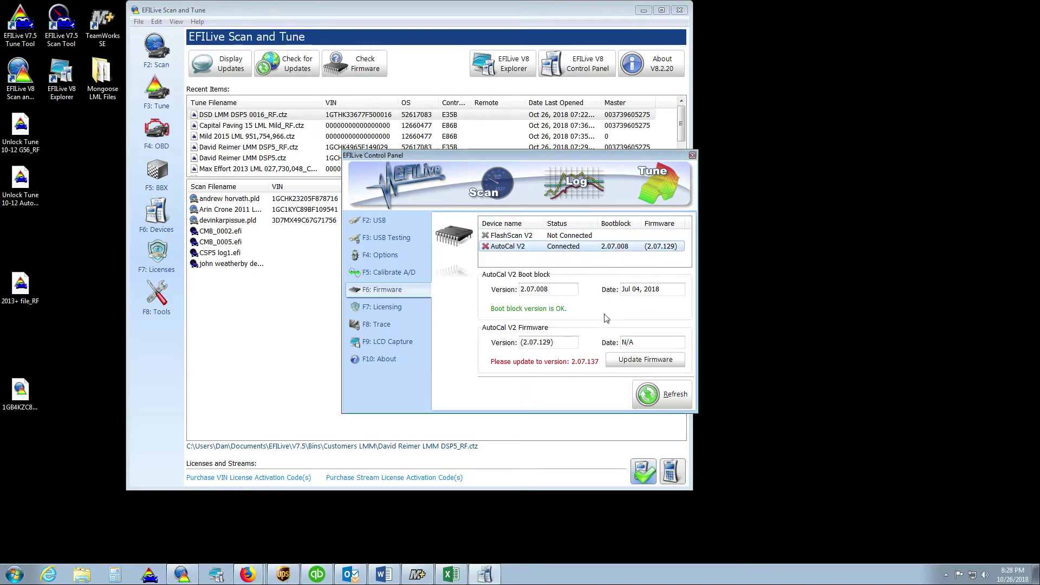
pyautogui.click(639, 364)
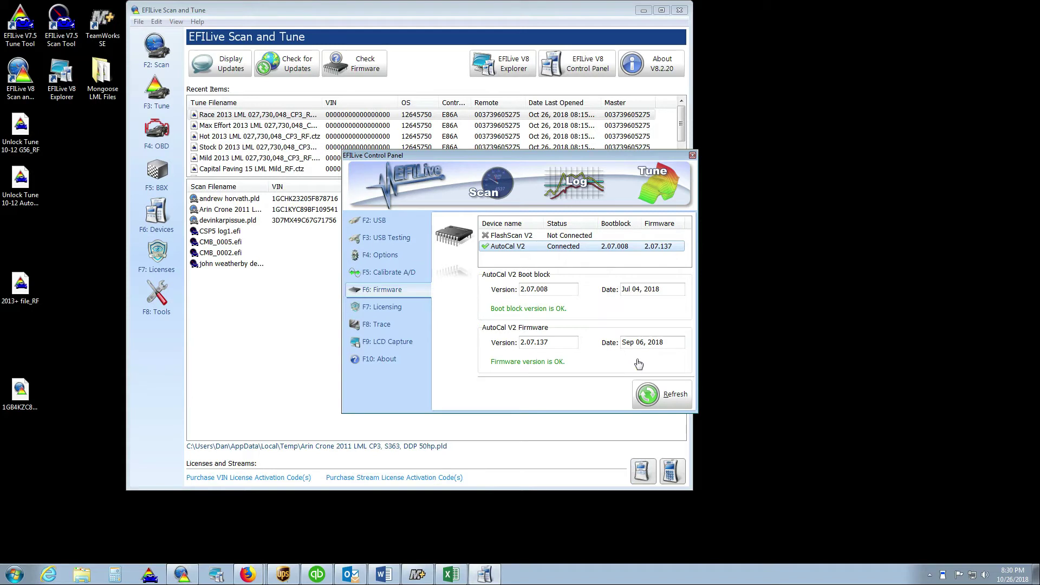
pyautogui.click(692, 155)
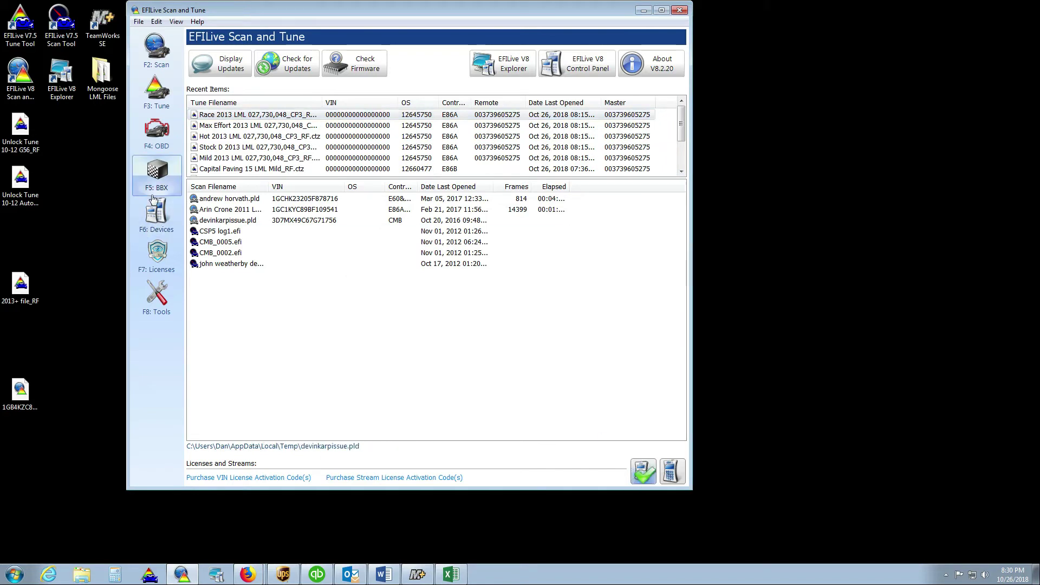
# - Open the BBX setup and add the E60 LLY Duramax ECM to the BBL enabled controllers for scanning
pyautogui.click(161, 179)
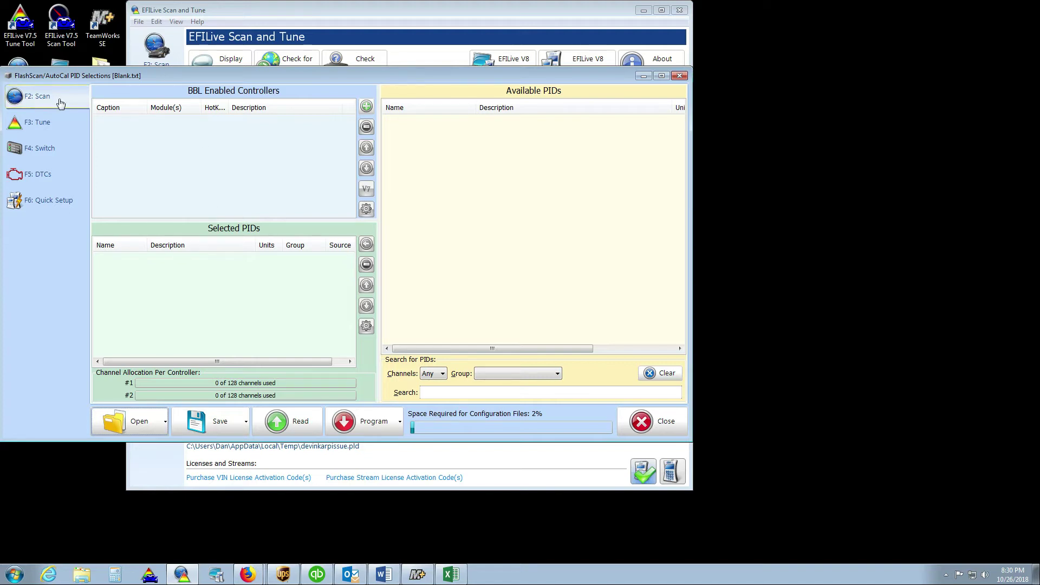
pyautogui.click(57, 122)
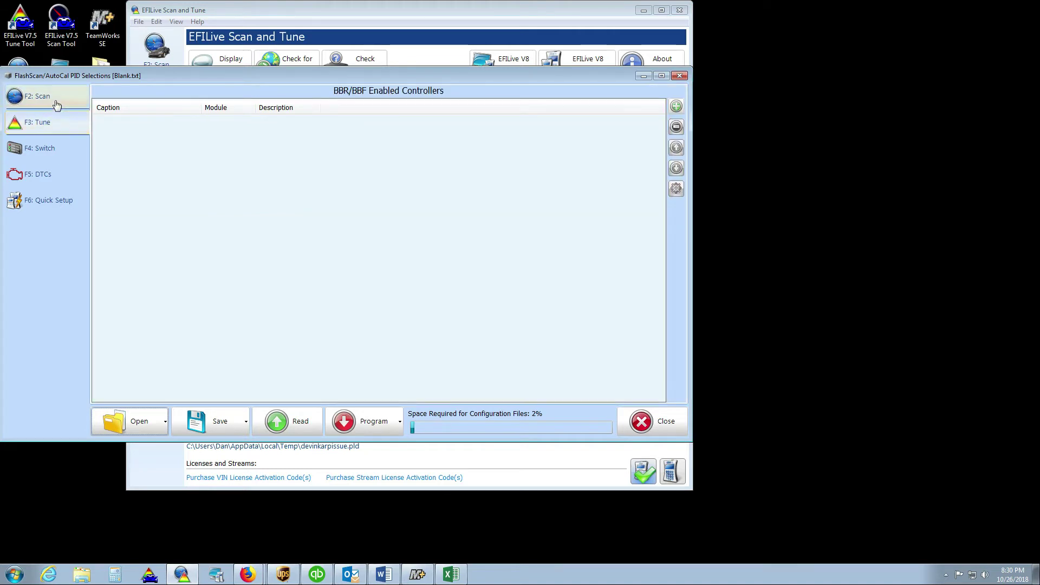
pyautogui.click(54, 99)
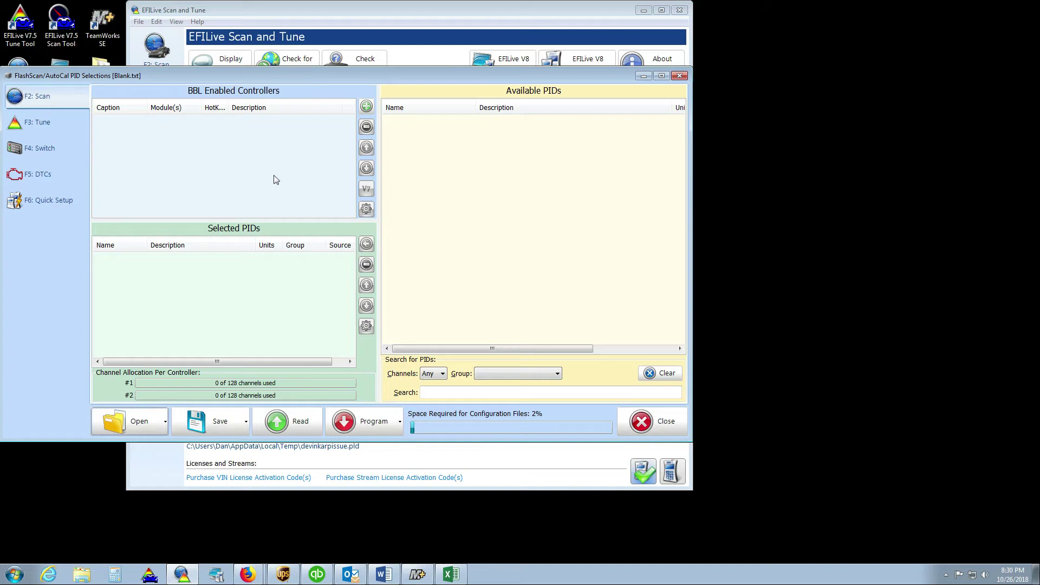
pyautogui.rightClick(176, 156)
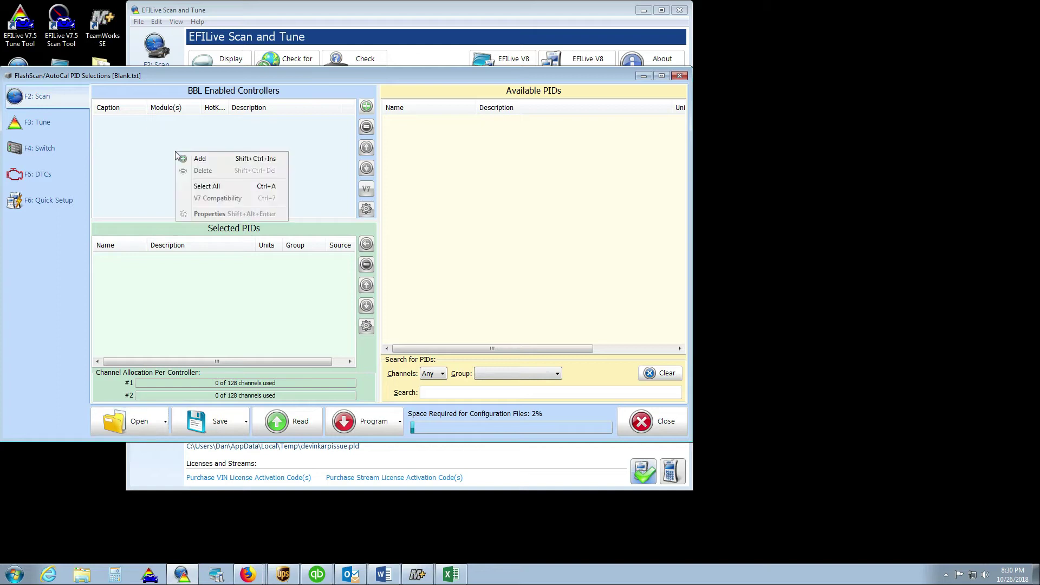
pyautogui.click(219, 161)
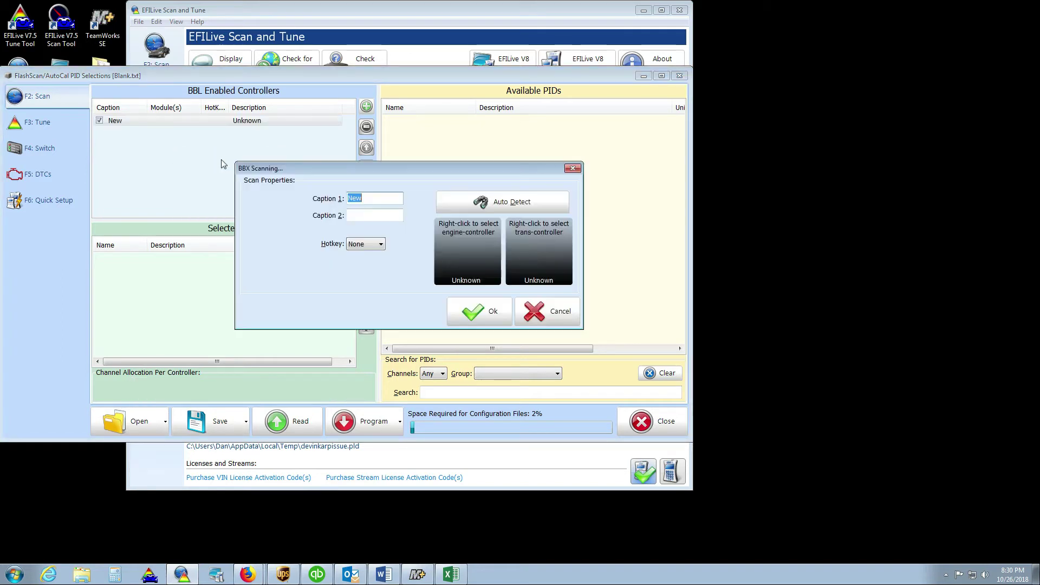
pyautogui.rightClick(452, 240)
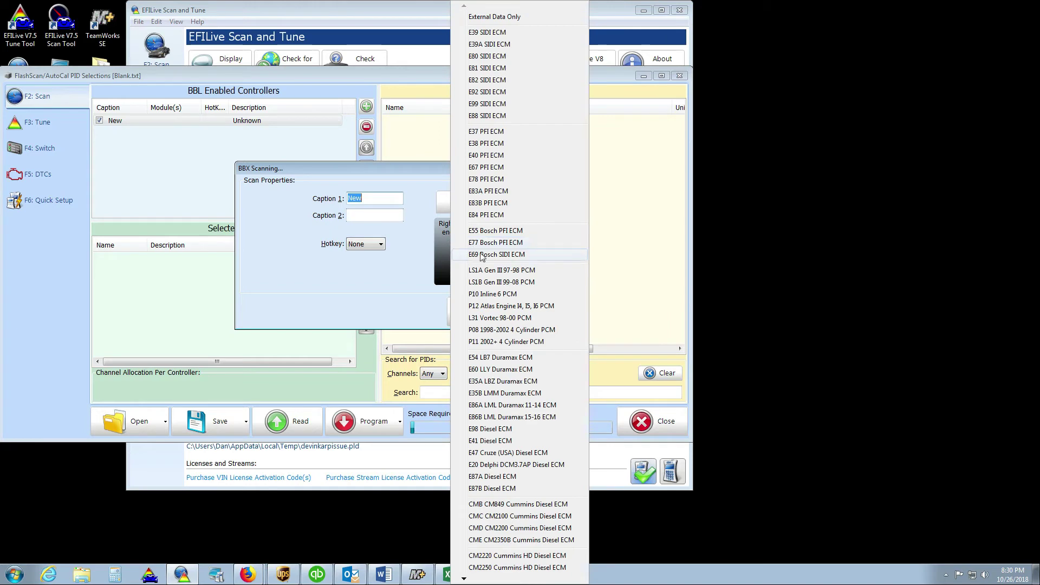
pyautogui.click(496, 369)
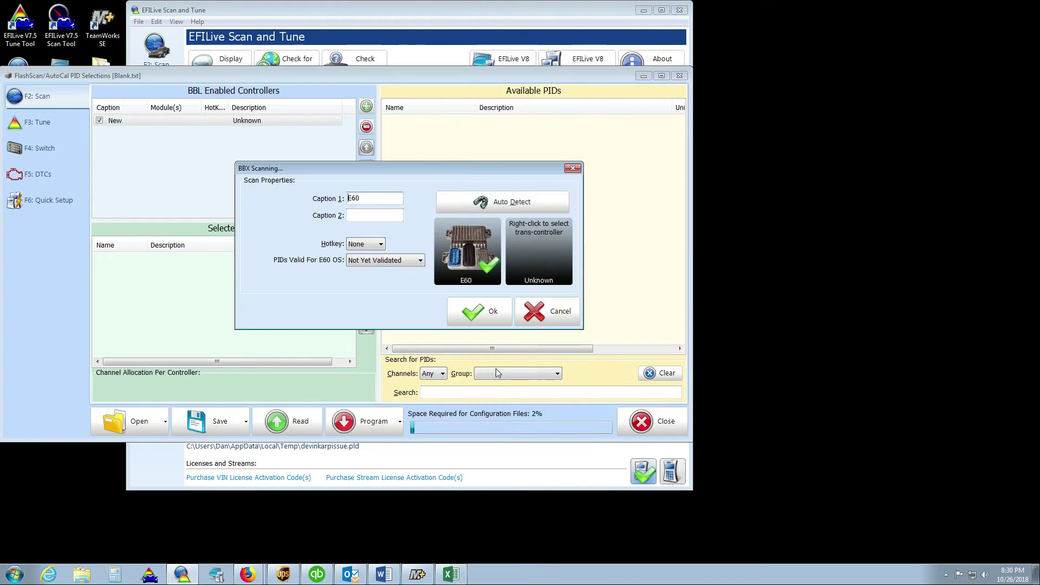
pyautogui.click(485, 319)
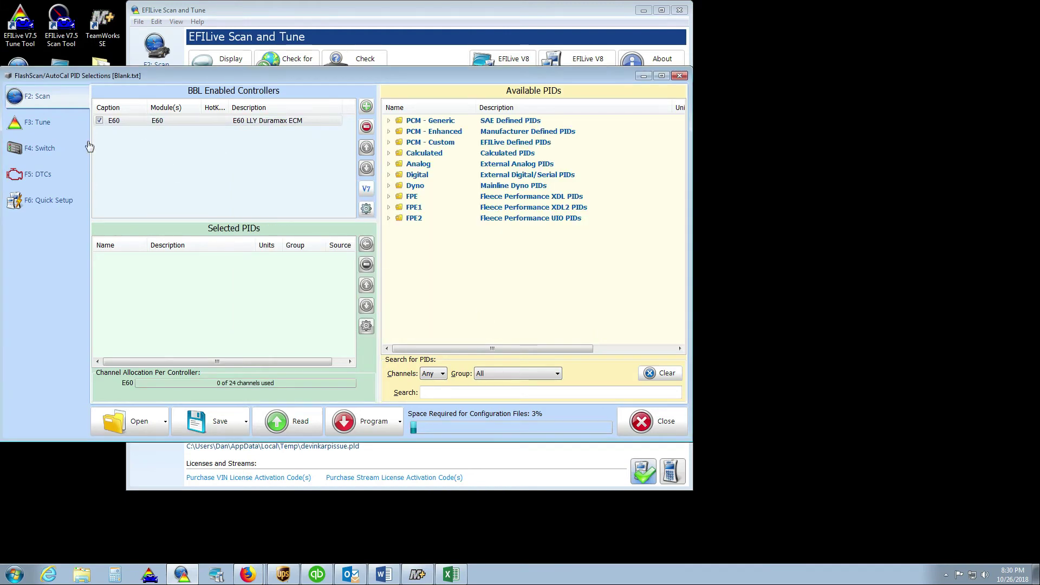
# - Add the E60 LLY Duramax ECM to the BBR/BBF enabled controllers for tuning
pyautogui.click(39, 124)
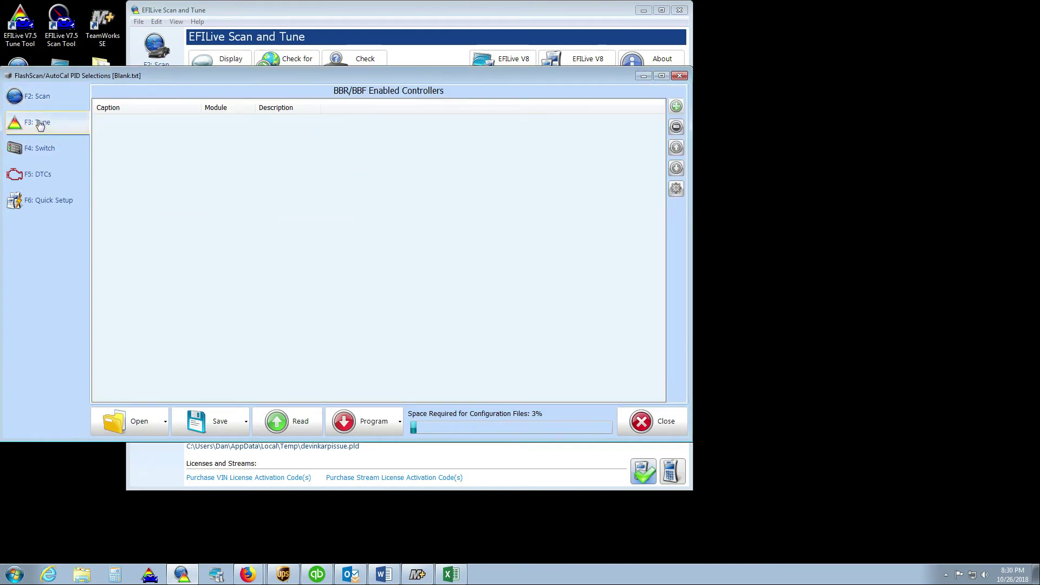
pyautogui.rightClick(144, 150)
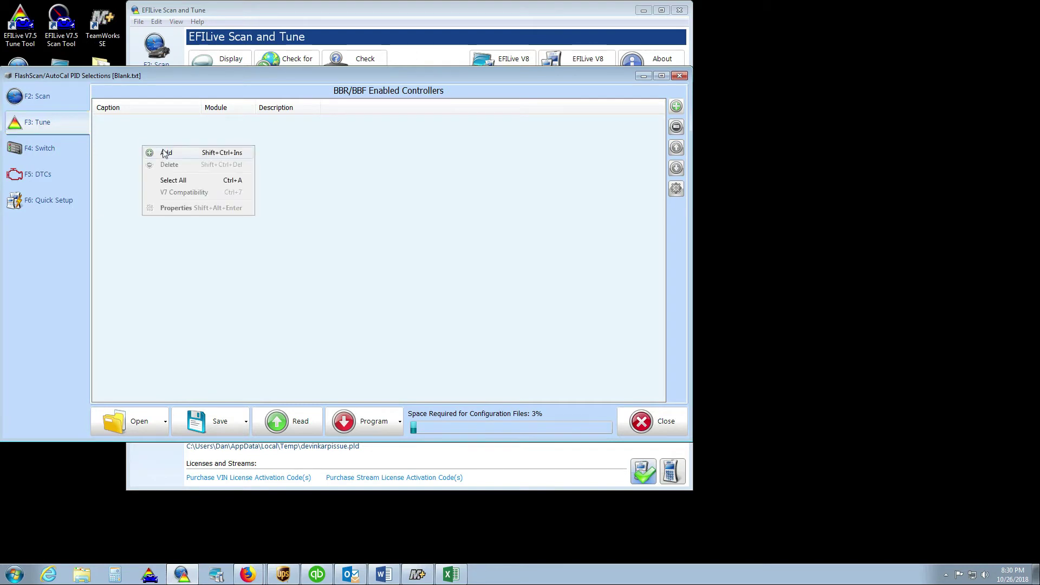
pyautogui.click(168, 150)
pyautogui.rightClick(413, 239)
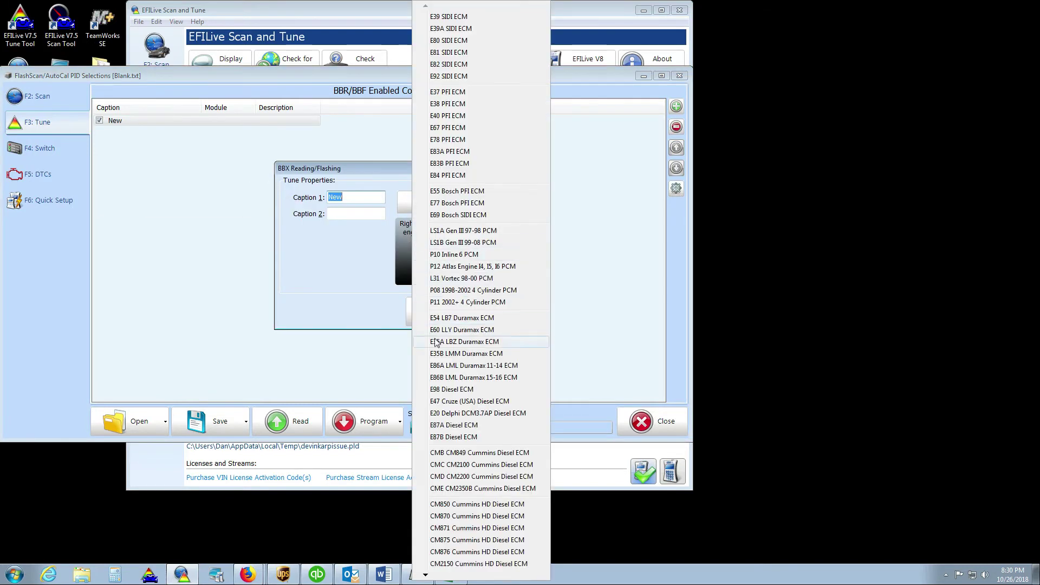
pyautogui.click(451, 330)
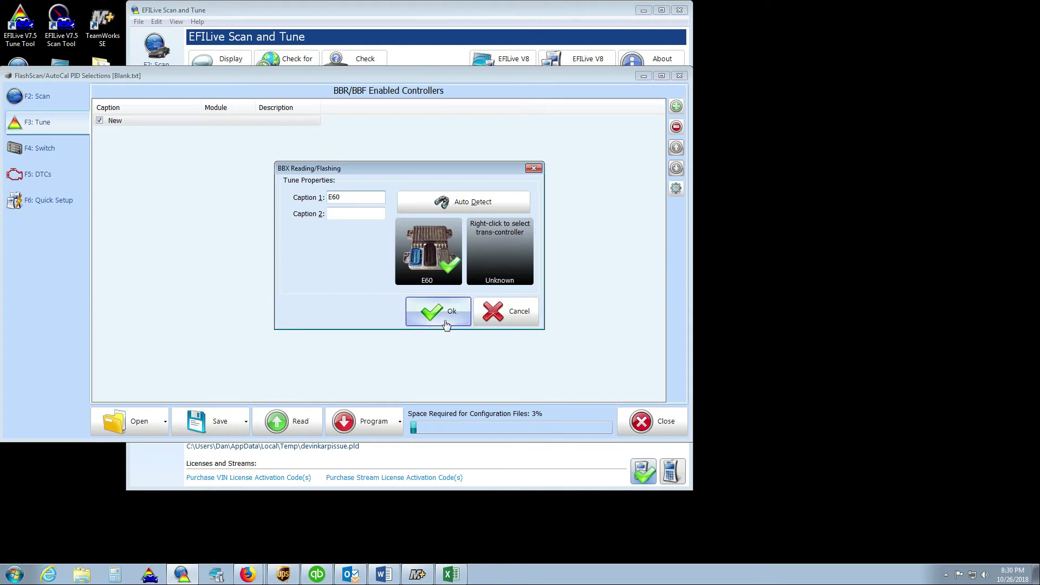
pyautogui.click(447, 321)
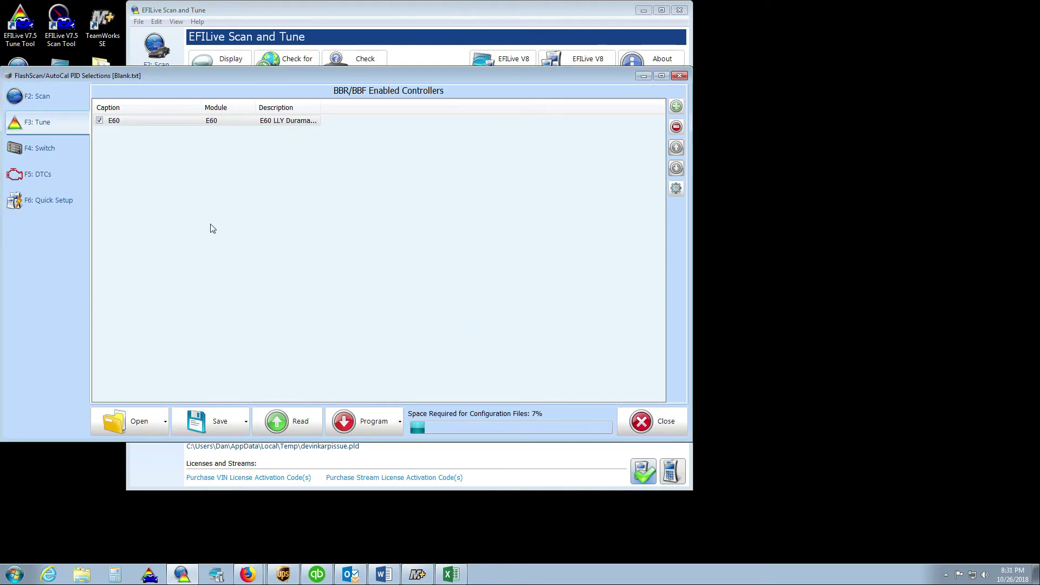
pyautogui.rightClick(123, 151)
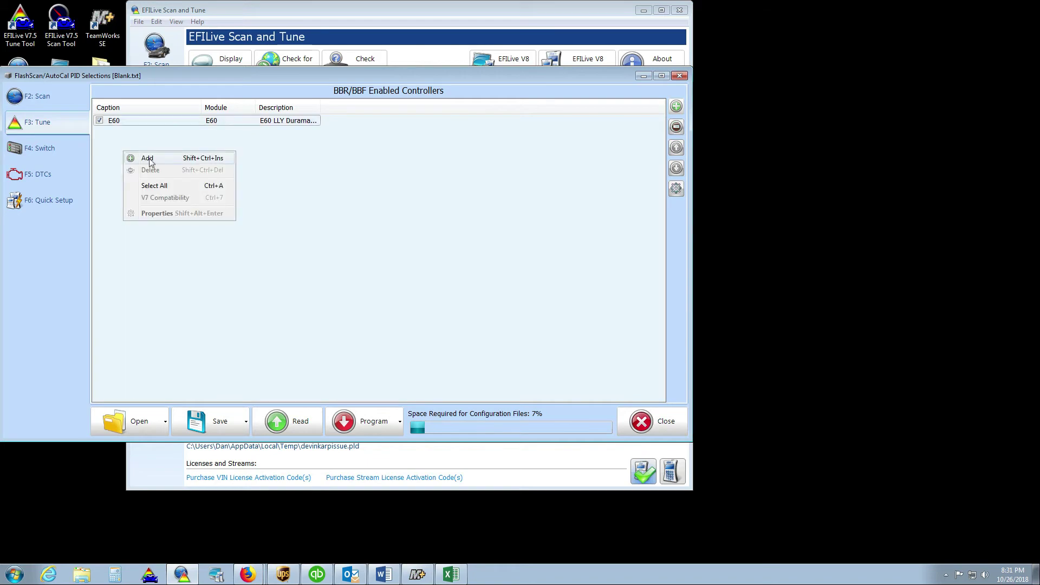
pyautogui.click(147, 158)
pyautogui.rightClick(410, 261)
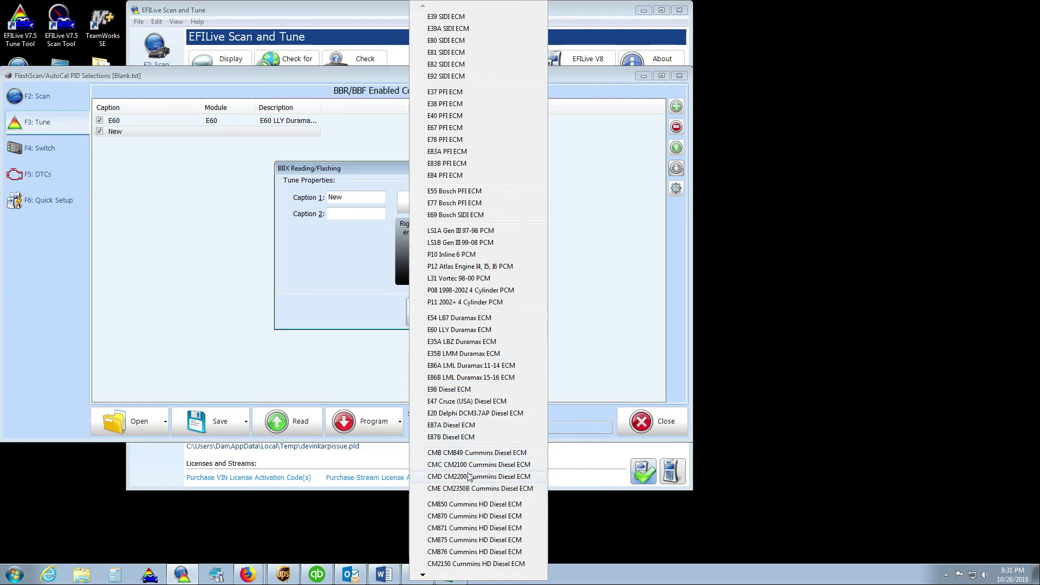
pyautogui.click(379, 318)
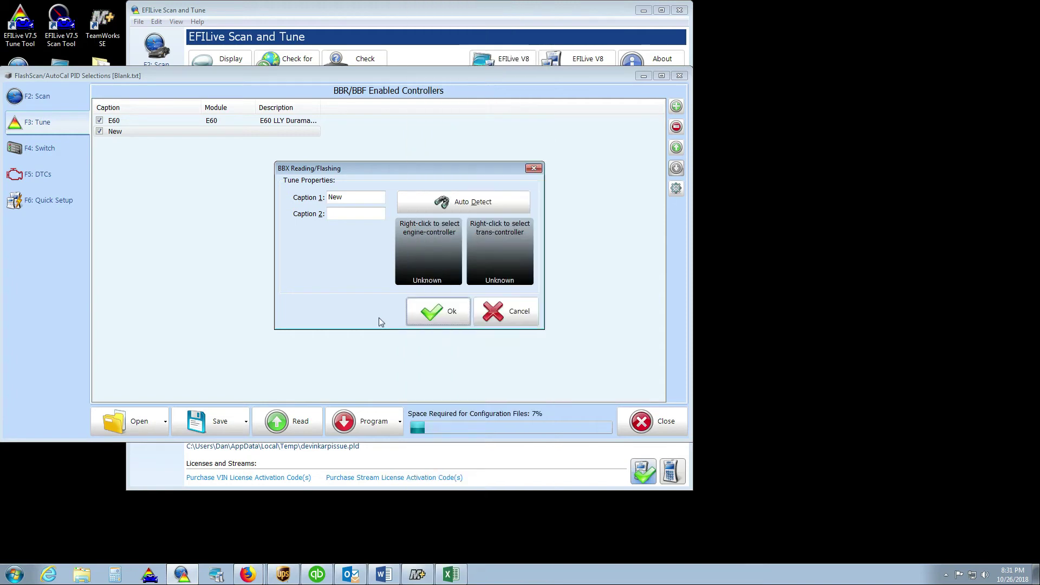
pyautogui.click(495, 313)
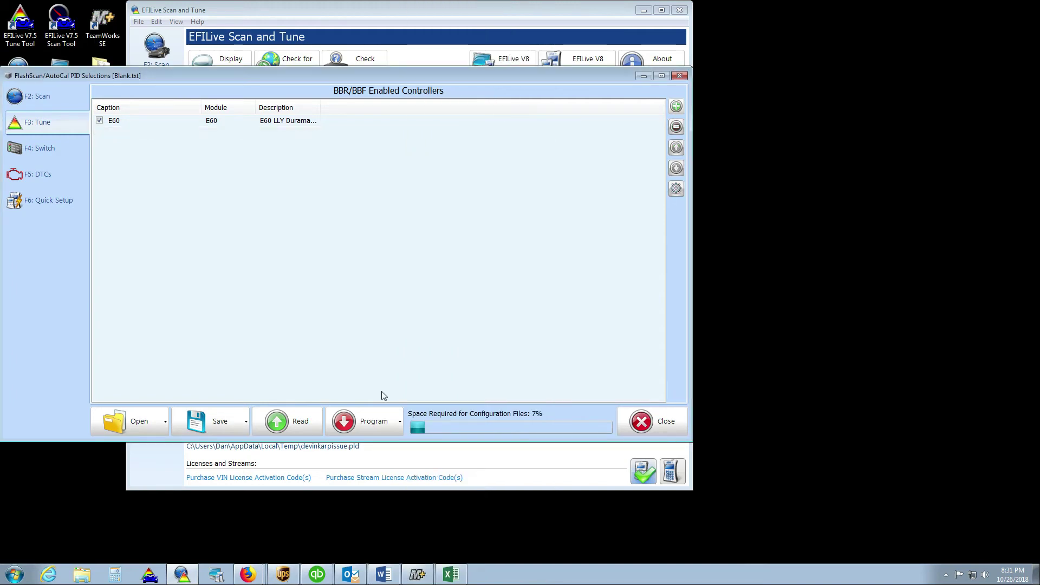
# - Return to the scan setup and program both the selections and the configuration files to the AutoCal
pyautogui.click(42, 101)
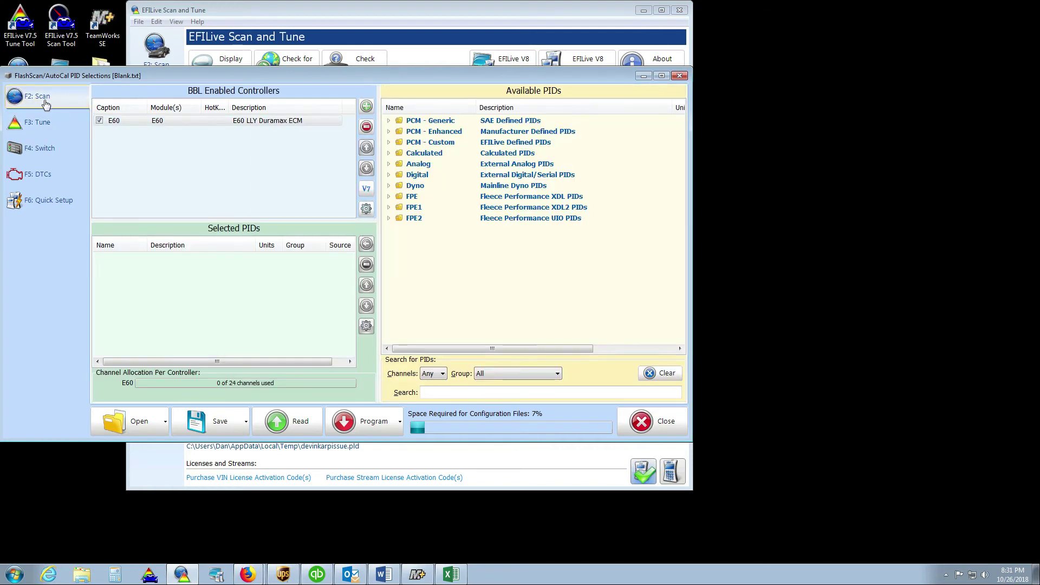
pyautogui.click(399, 423)
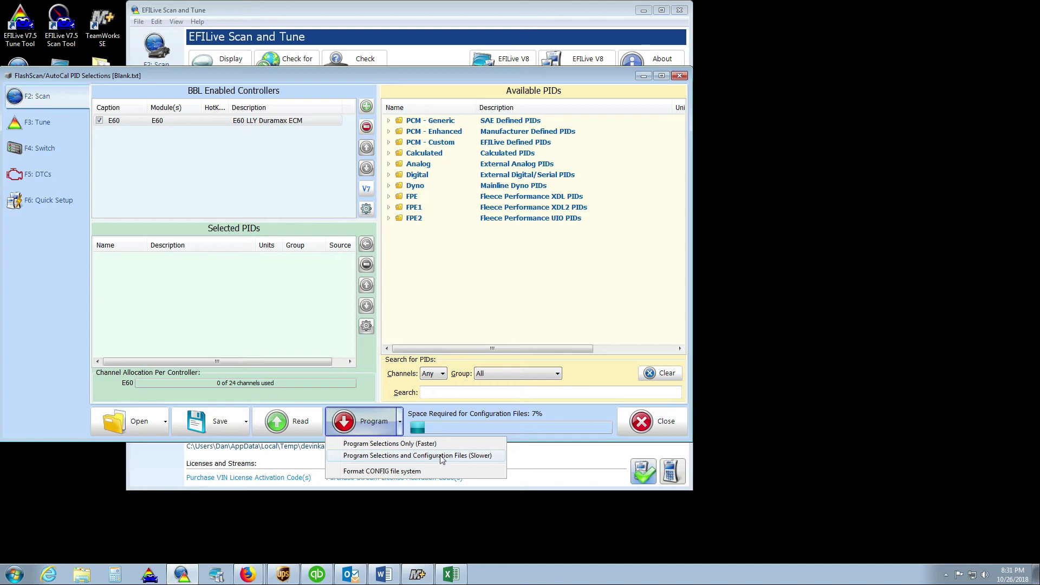
pyautogui.click(417, 457)
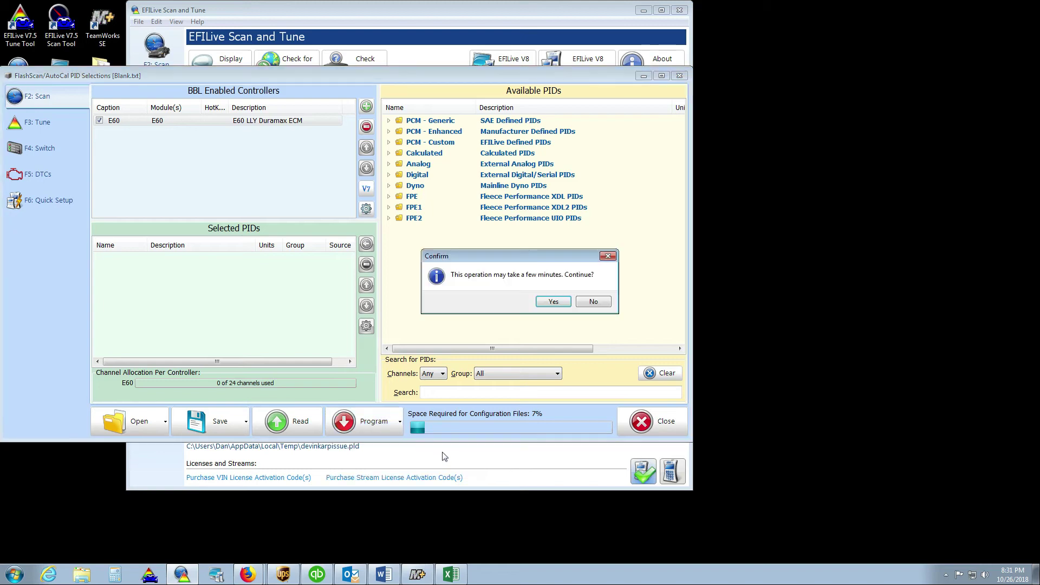
pyautogui.click(553, 302)
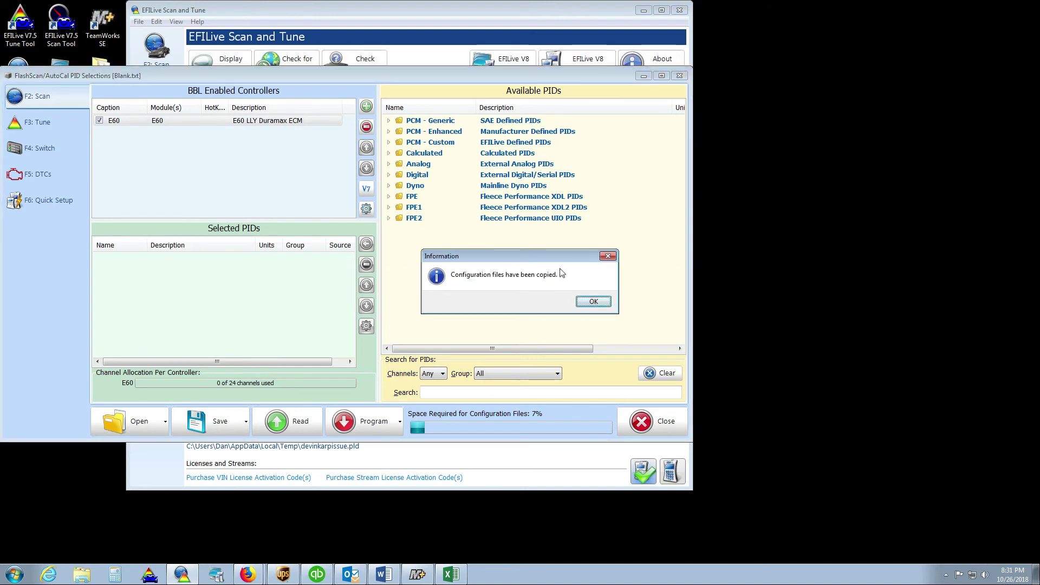
pyautogui.click(592, 302)
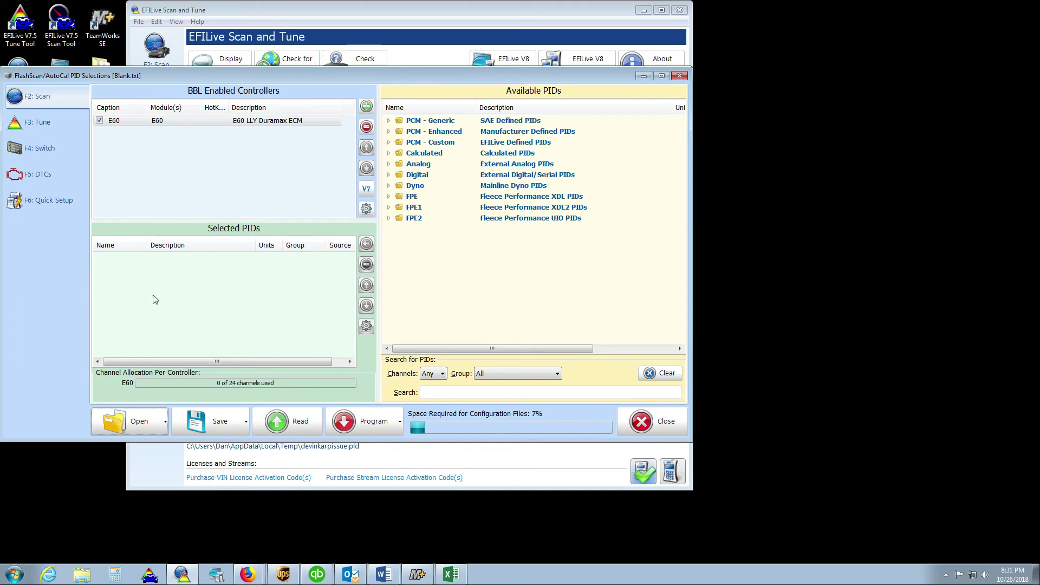
# - Add the generic PCM PIDs RPM, ECT and VSS to the selected PIDs for the E60 controller
pyautogui.click(387, 121)
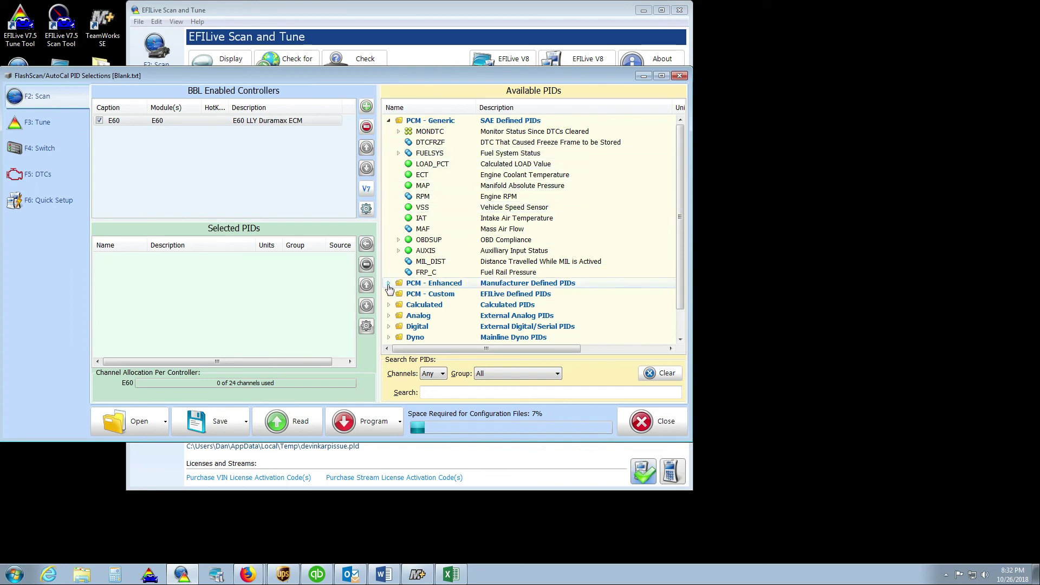
pyautogui.click(423, 196)
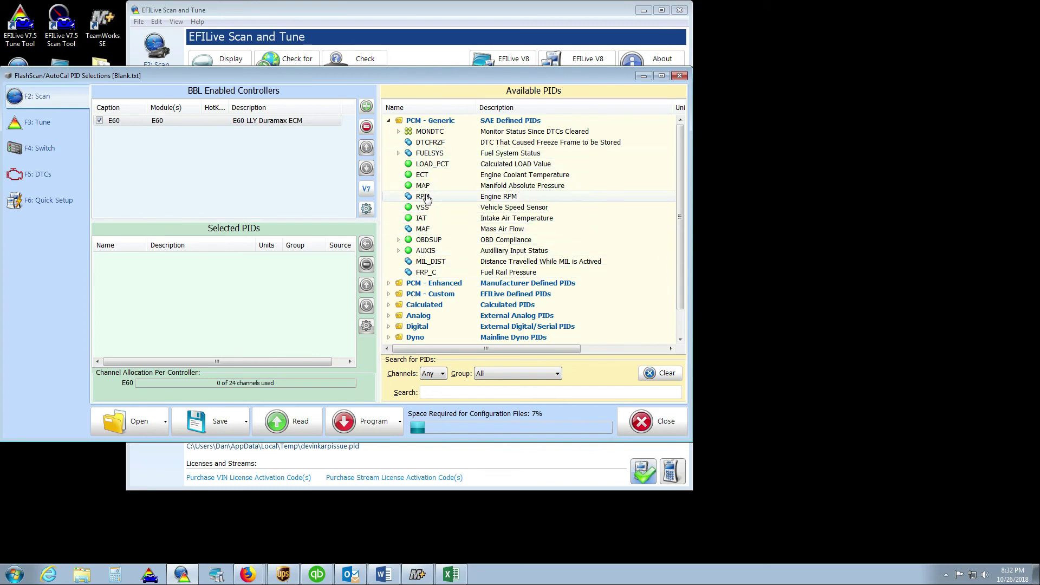
pyautogui.click(366, 244)
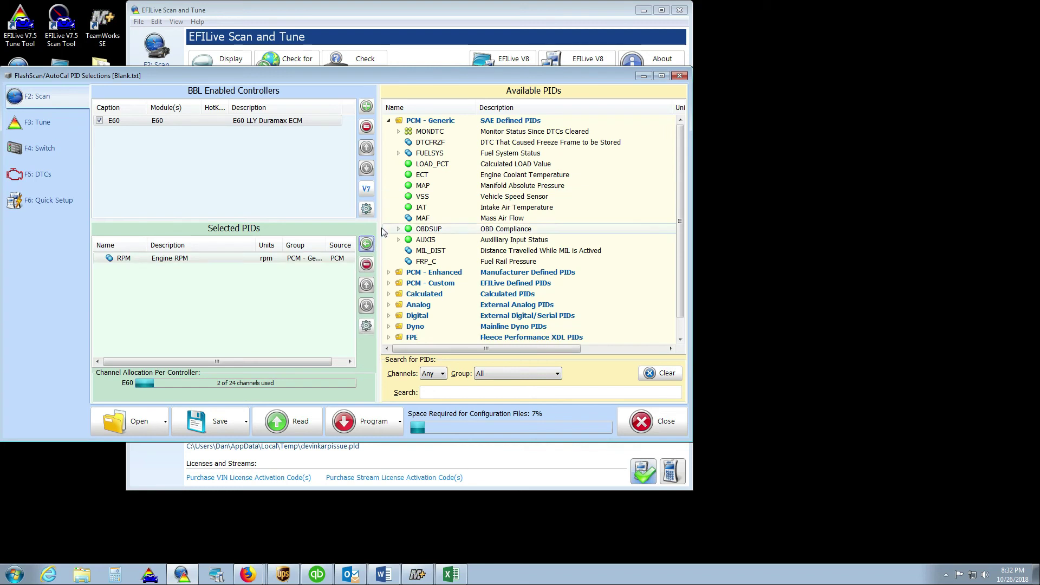
pyautogui.click(421, 175)
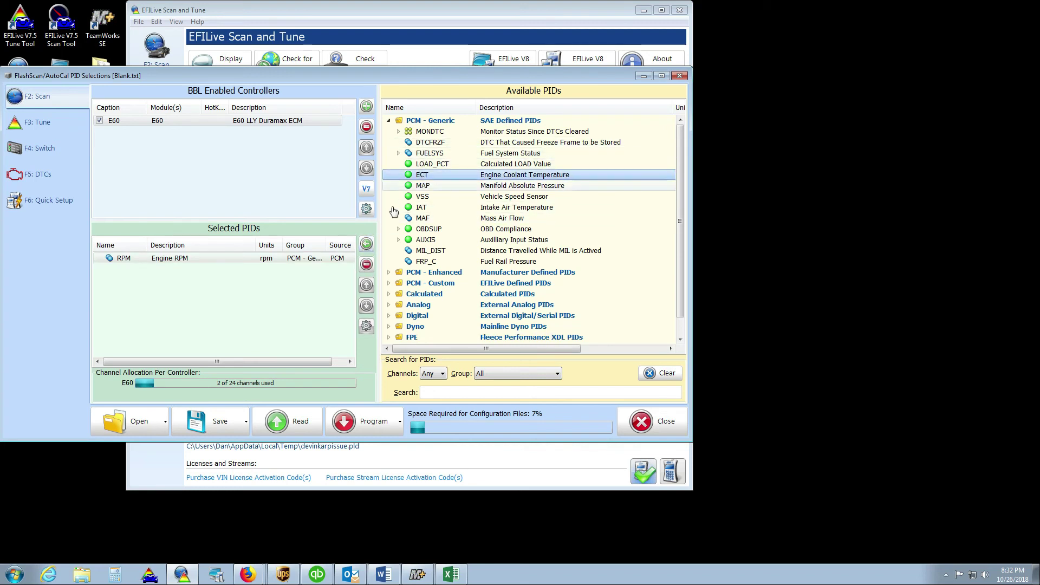
pyautogui.click(367, 244)
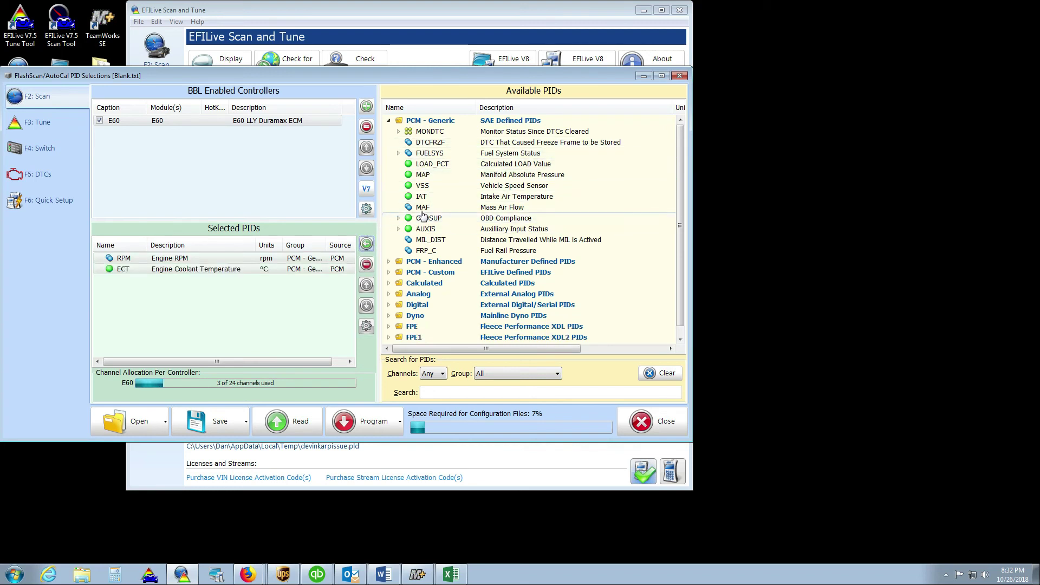
pyautogui.click(424, 186)
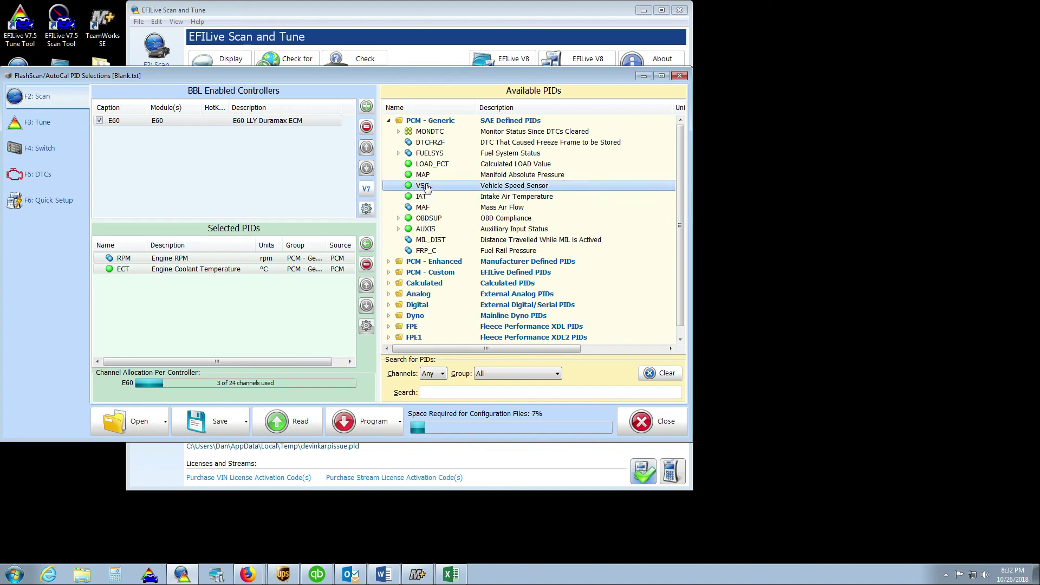
pyautogui.click(367, 244)
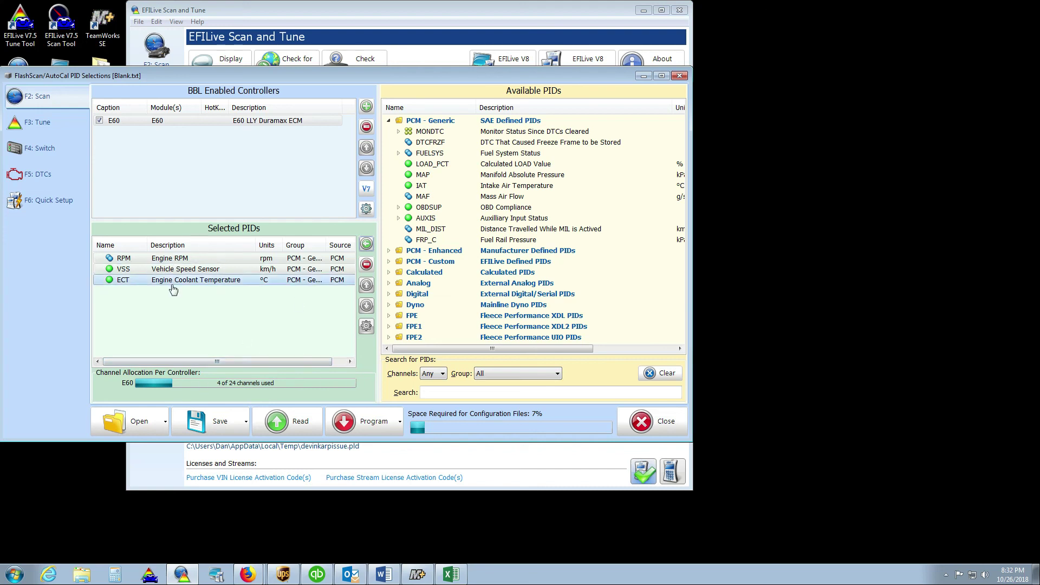
pyautogui.click(370, 421)
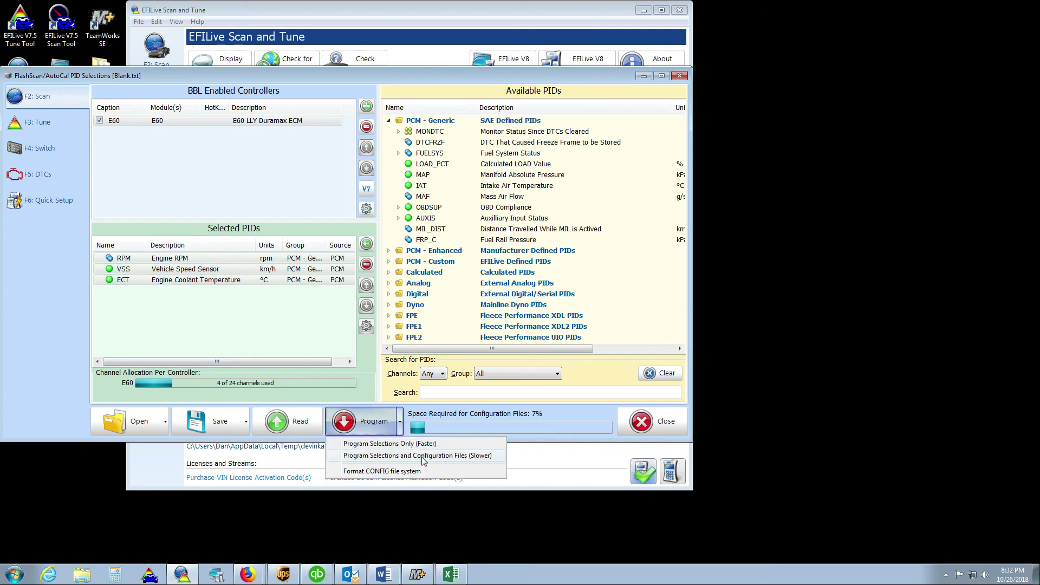
pyautogui.click(300, 315)
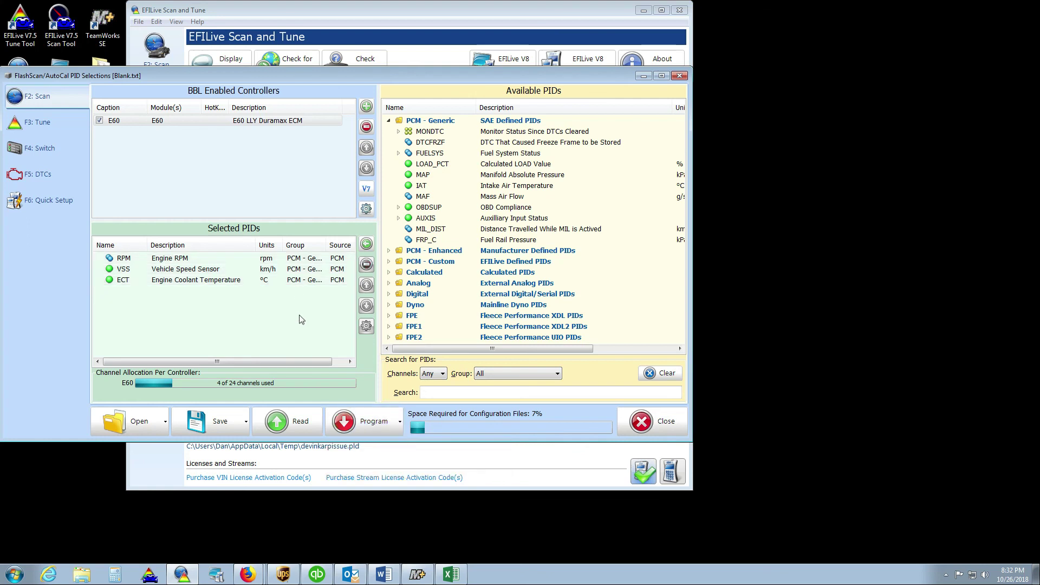